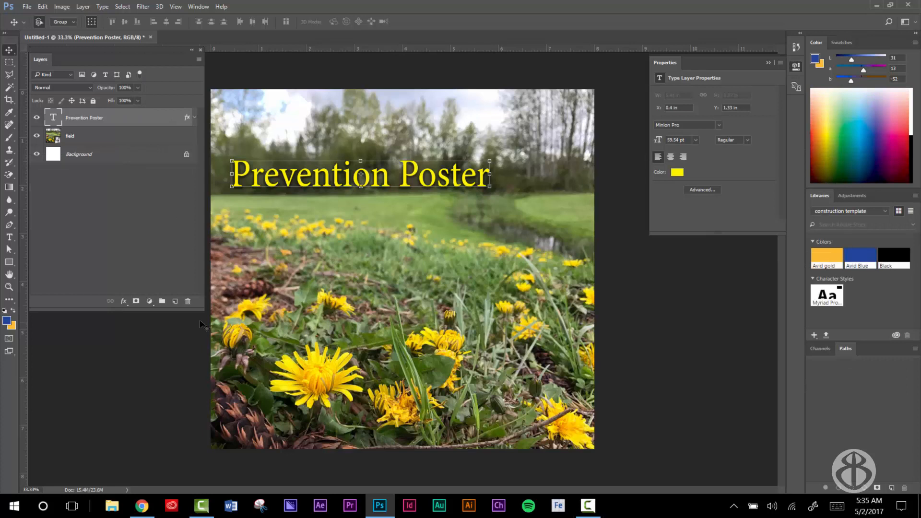
# Step: Switch the Prevention Poster text layer's visibility off and back on to check what it contributes to the image
pyautogui.moveTo(202, 311); pyautogui.dragTo(199, 330)
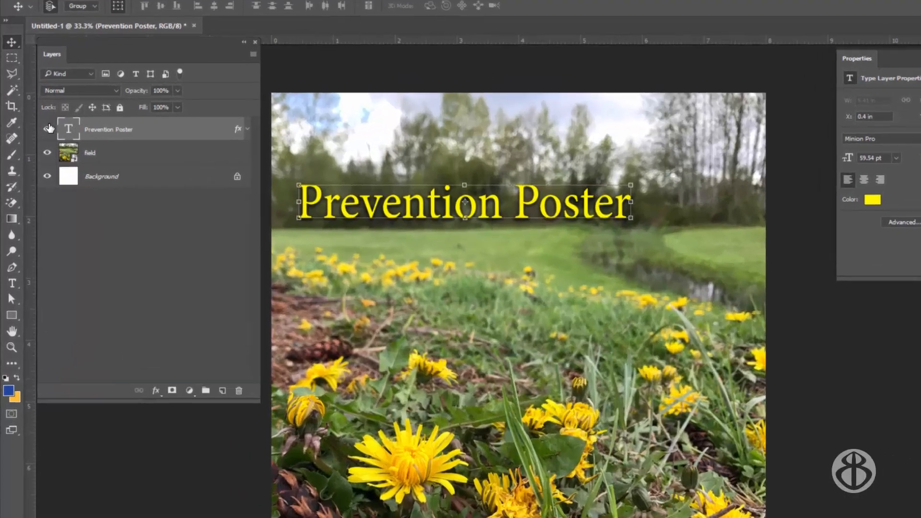
pyautogui.click(48, 128)
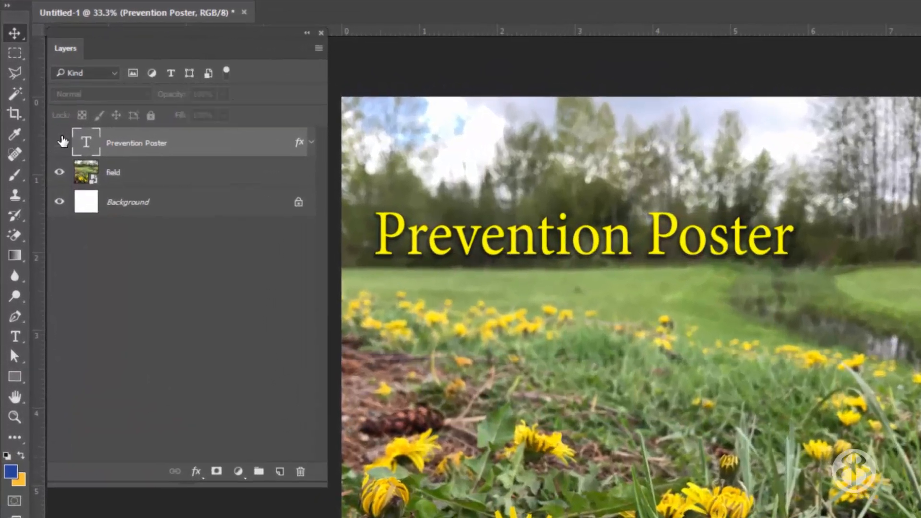
pyautogui.click(48, 128)
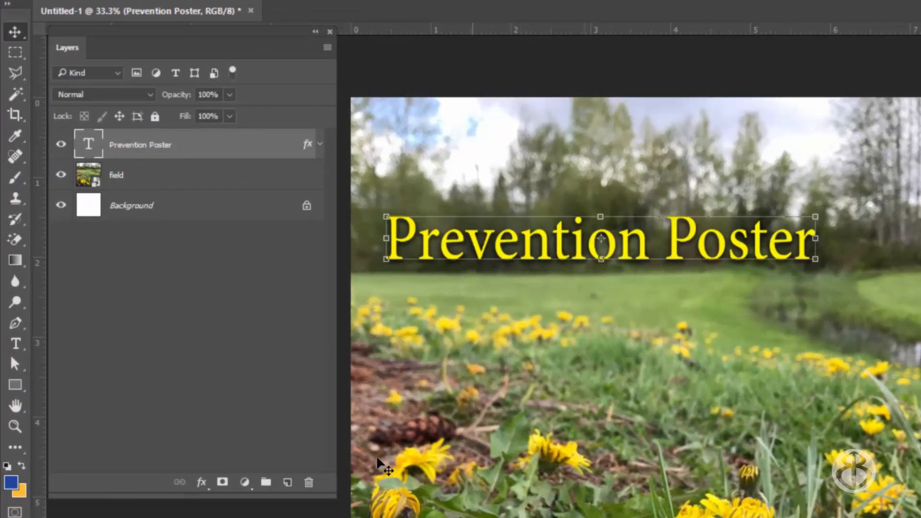
# Step: Add a Hue/Saturation adjustment layer directly above the field photo layer
pyautogui.click(136, 177)
pyautogui.click(136, 209)
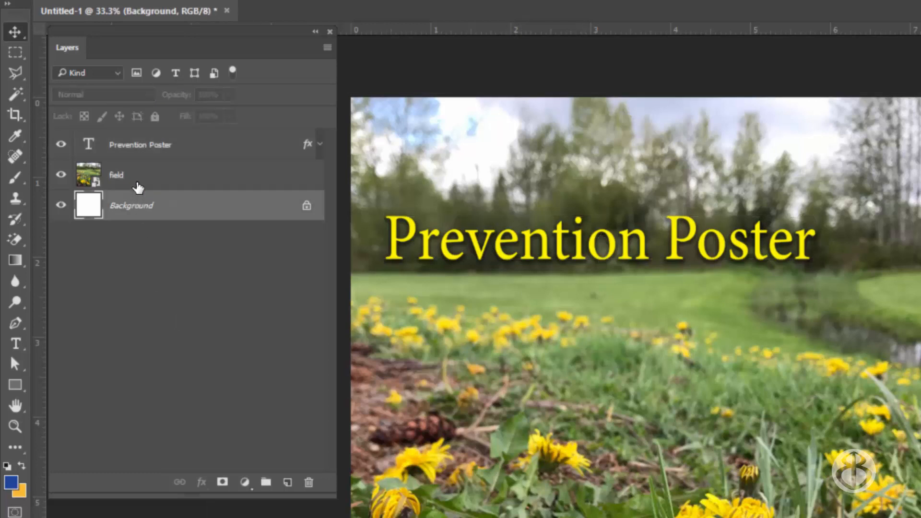
pyautogui.click(138, 182)
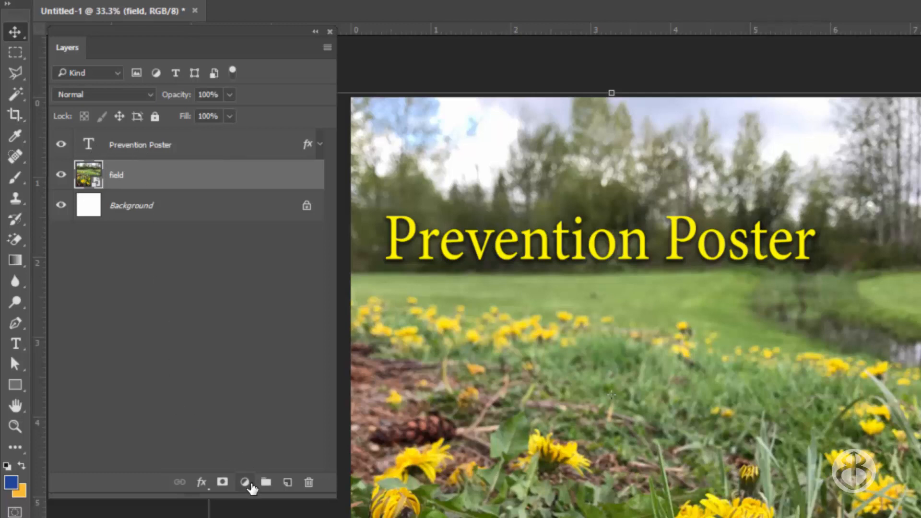
pyautogui.click(245, 483)
pyautogui.click(188, 426)
pyautogui.click(245, 483)
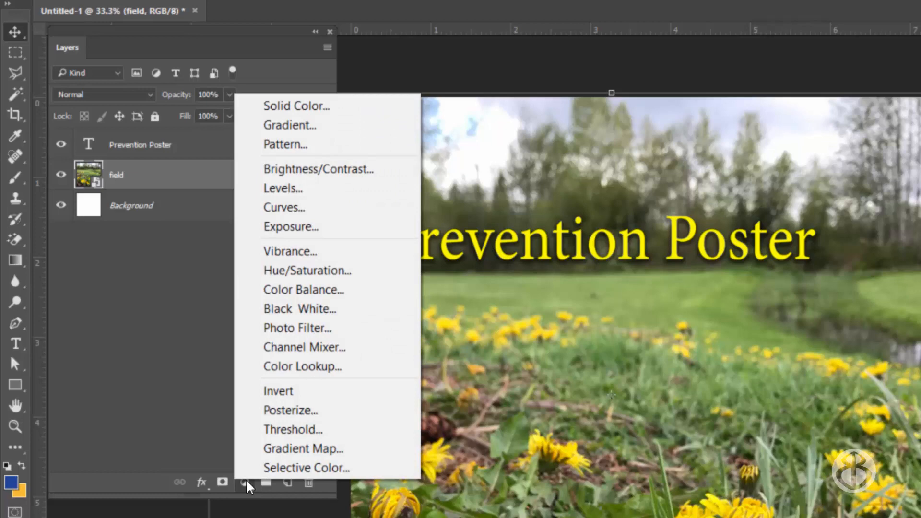
pyautogui.click(337, 271)
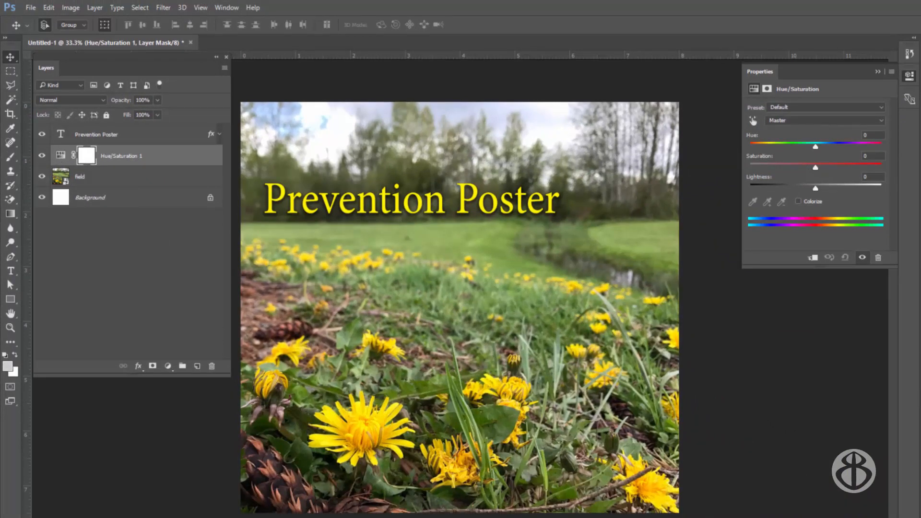
# Step: Inspect the Hue/Saturation layer's adjustment settings and its layer mask settings, ending on the adjustment settings
pyautogui.click(877, 71)
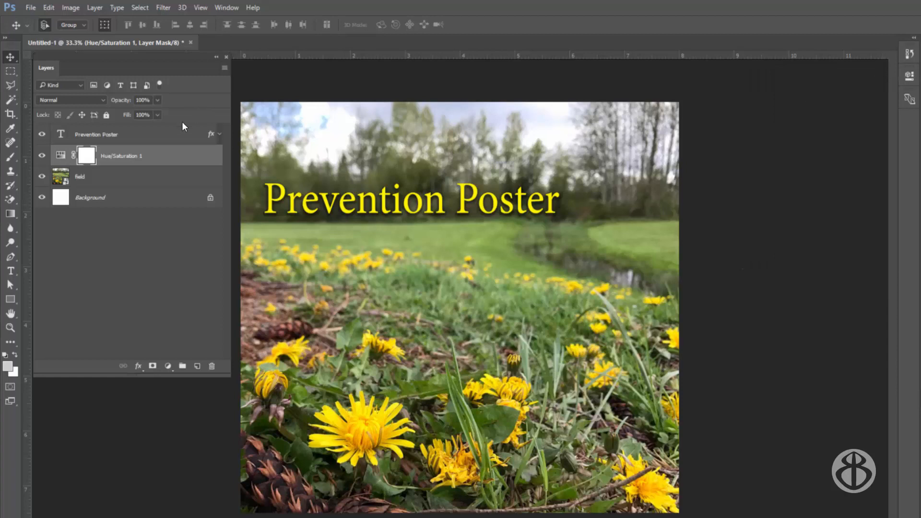
pyautogui.doubleClick(61, 155)
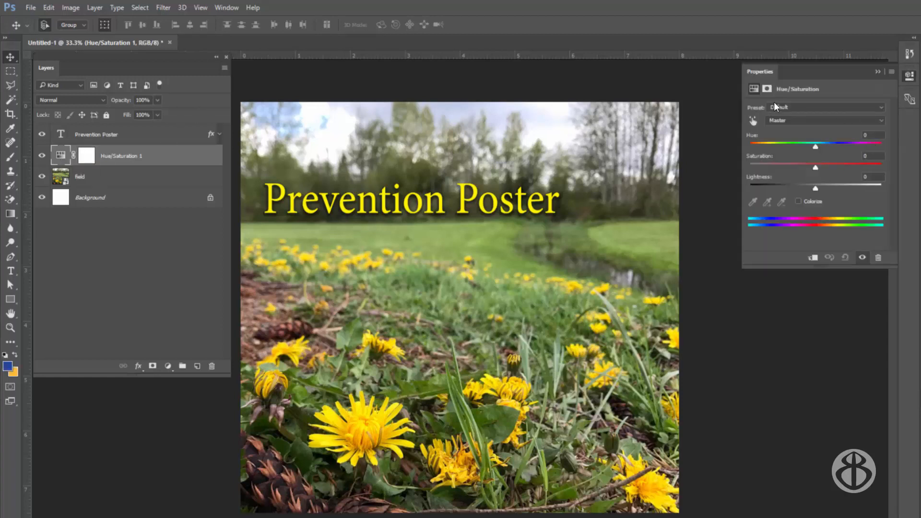
pyautogui.click(89, 157)
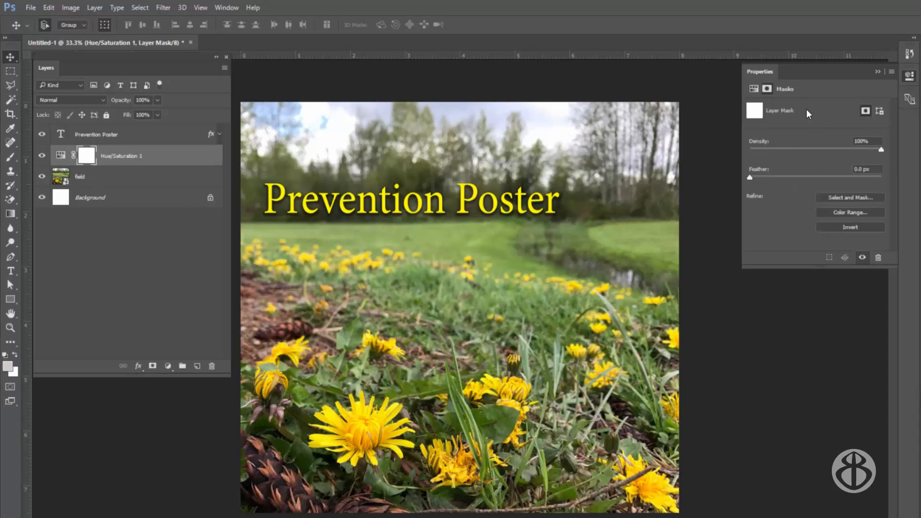
pyautogui.click(61, 156)
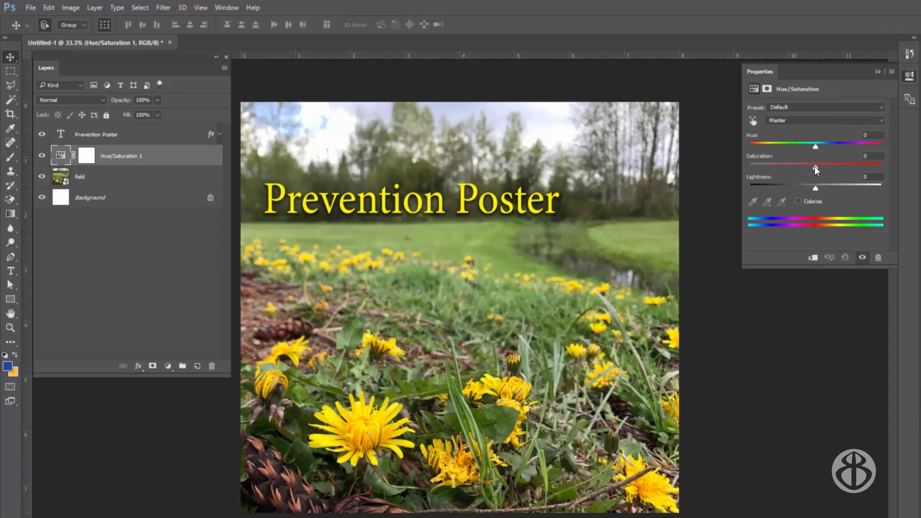
# Step: Try stronger saturation on the Hue/Saturation layer, raising it to +38 and +85 before reducing it to about +43
pyautogui.moveTo(815, 166); pyautogui.dragTo(835, 166)
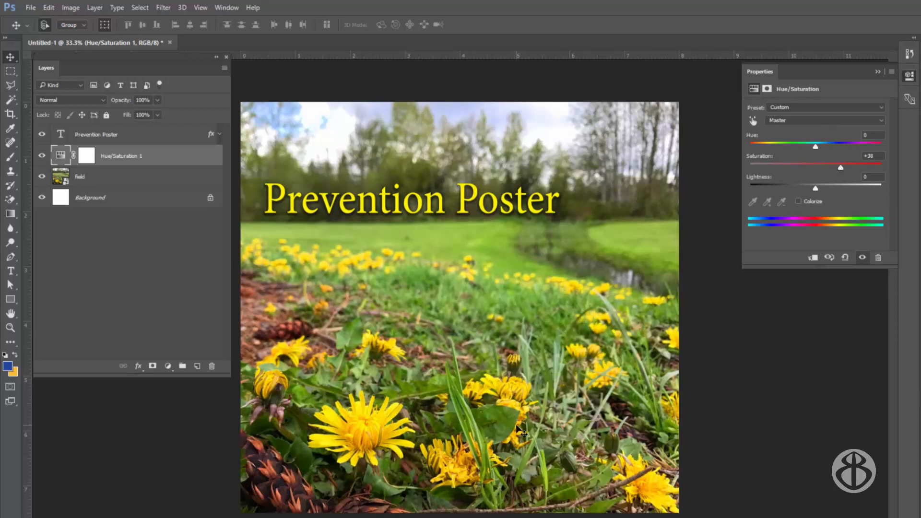
pyautogui.moveTo(843, 168); pyautogui.dragTo(862, 172)
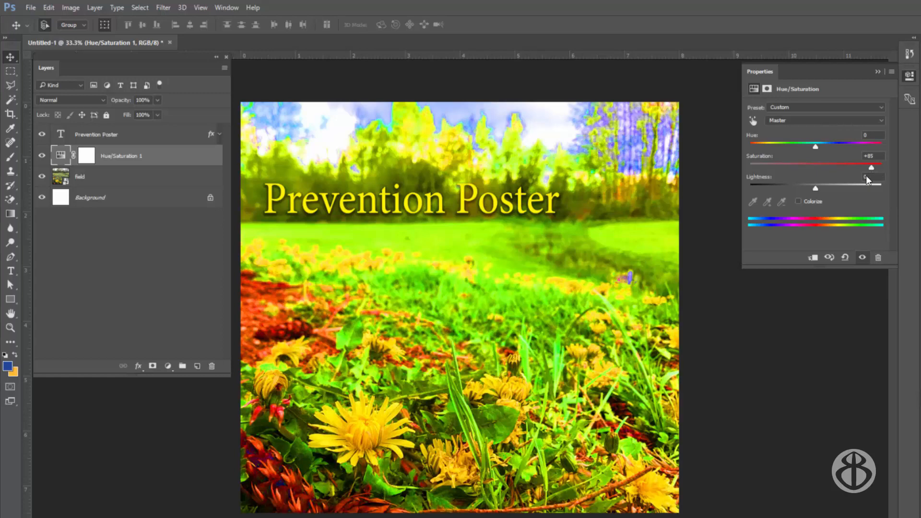
pyautogui.moveTo(866, 178); pyautogui.dragTo(844, 174)
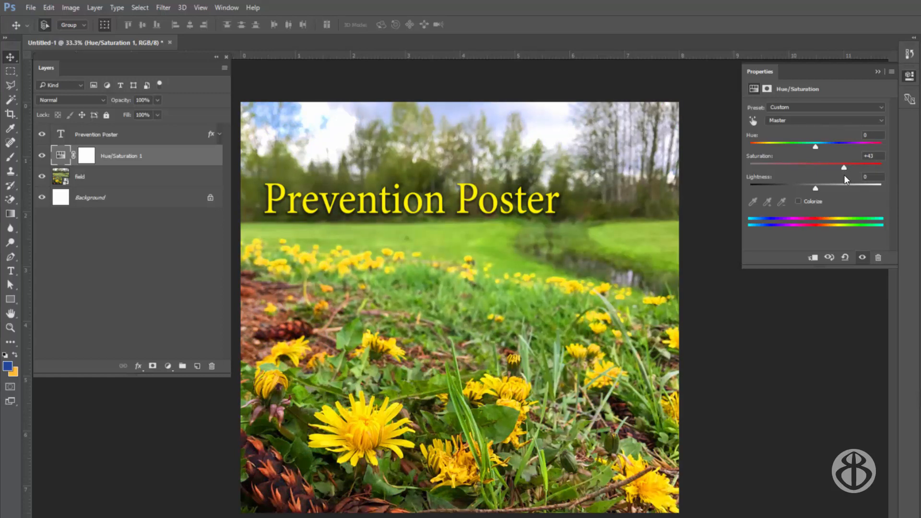
pyautogui.moveTo(842, 179); pyautogui.dragTo(849, 172)
# Step: Try a desaturated look on the photo at -69 saturation, and bring the saturation back to -2
pyautogui.moveTo(847, 167); pyautogui.dragTo(770, 165)
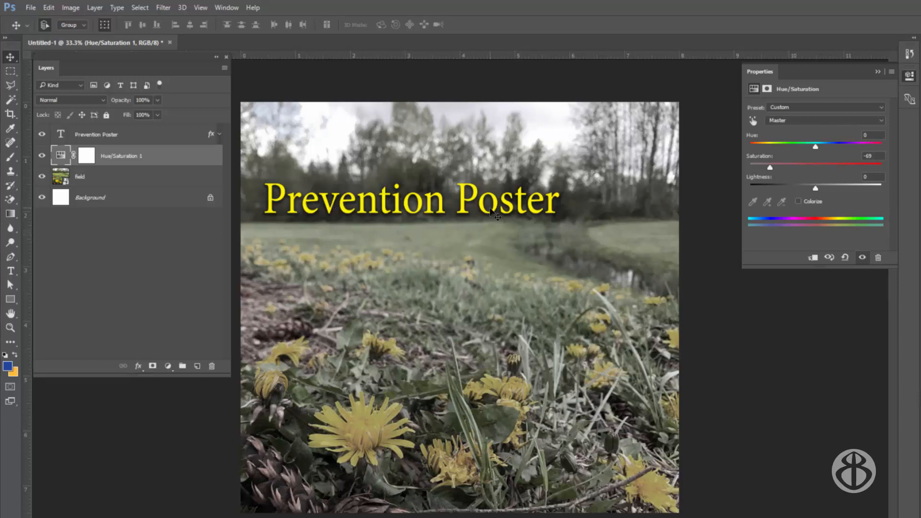
pyautogui.moveTo(769, 165); pyautogui.dragTo(763, 166)
pyautogui.moveTo(770, 166); pyautogui.dragTo(811, 167)
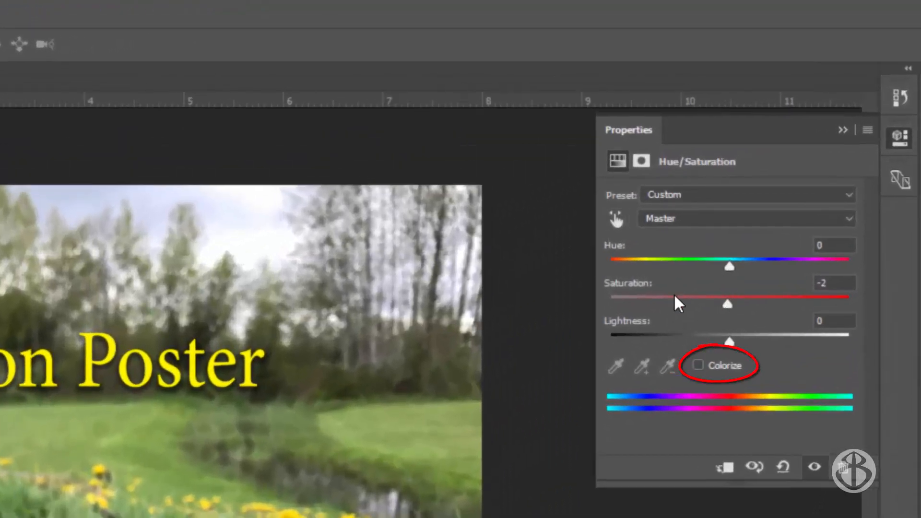
# Step: Colorize the photo blue through the Hue/Saturation layer, with hue 235 and saturation 55
pyautogui.click(698, 366)
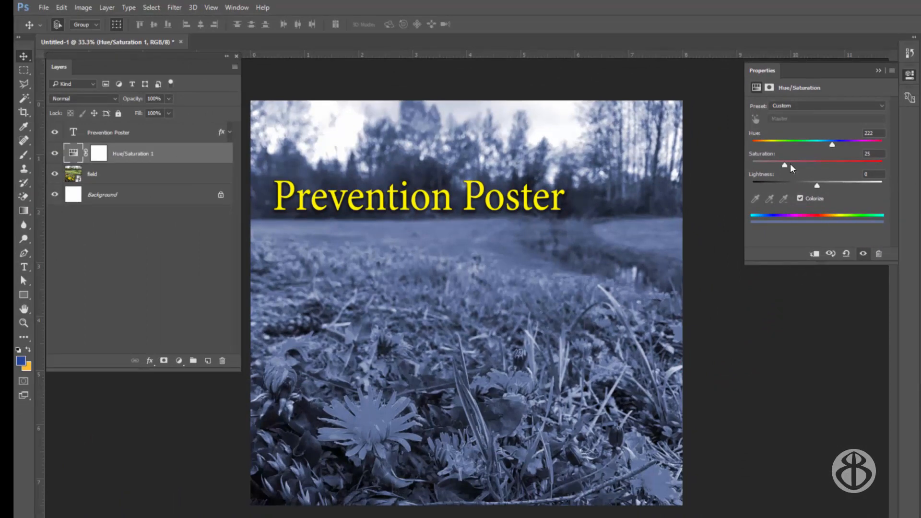
pyautogui.moveTo(785, 165); pyautogui.dragTo(839, 165)
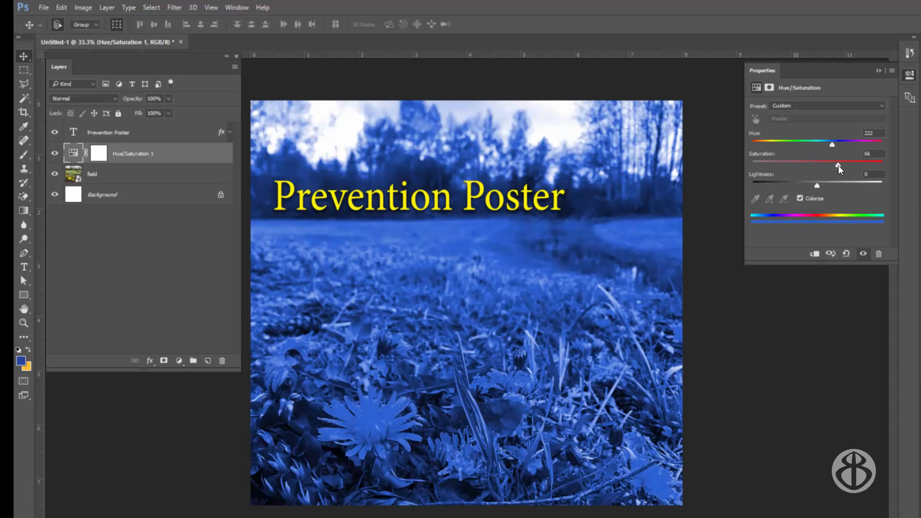
pyautogui.moveTo(838, 165)
pyautogui.mouseDown()
pyautogui.moveTo(779, 166)
pyautogui.moveTo(824, 166)
pyautogui.mouseUp()
pyautogui.moveTo(836, 145)
pyautogui.mouseDown()
pyautogui.moveTo(740, 147)
pyautogui.moveTo(882, 145)
pyautogui.moveTo(757, 147)
pyautogui.moveTo(839, 150)
pyautogui.mouseUp()
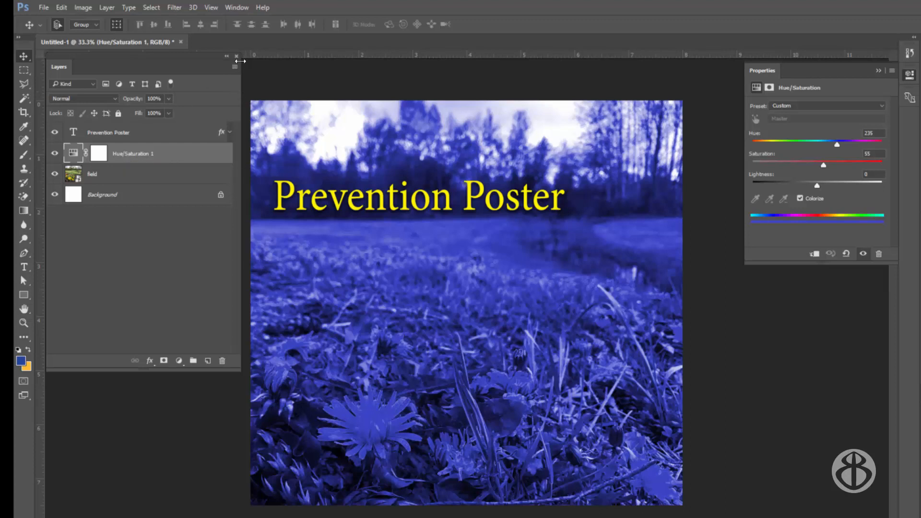
# Step: Put the Hue/Saturation layer into a new group named "color contrast" and hide the adjustment layer inside it
pyautogui.click(235, 67)
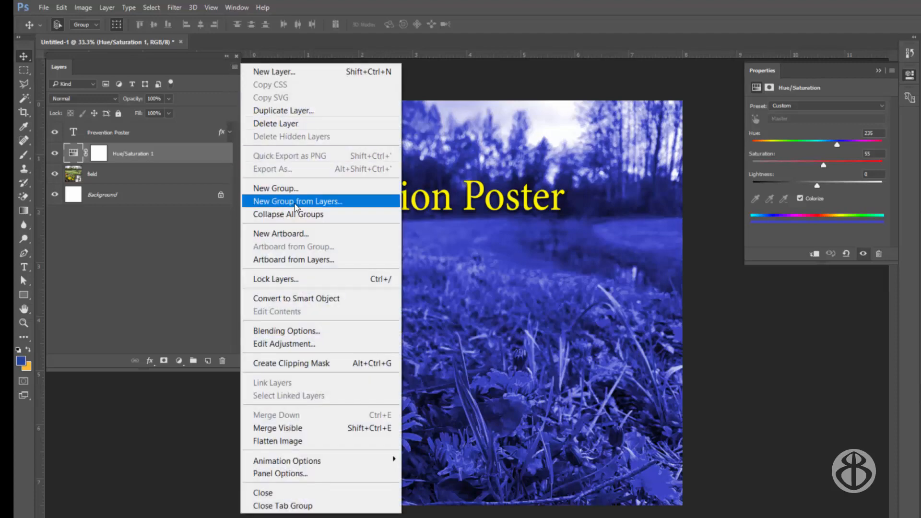
pyautogui.click(234, 68)
pyautogui.click(235, 69)
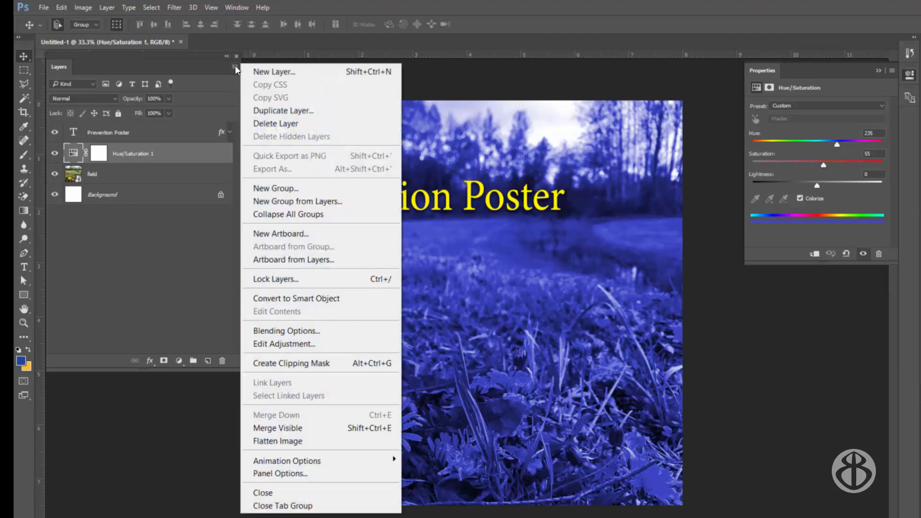
pyautogui.click(304, 202)
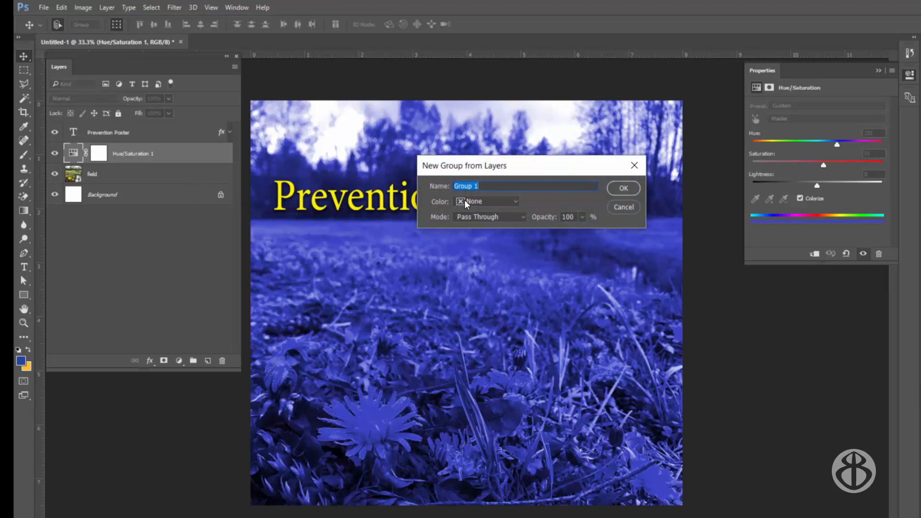
pyautogui.write('color contrast')
pyautogui.click(622, 188)
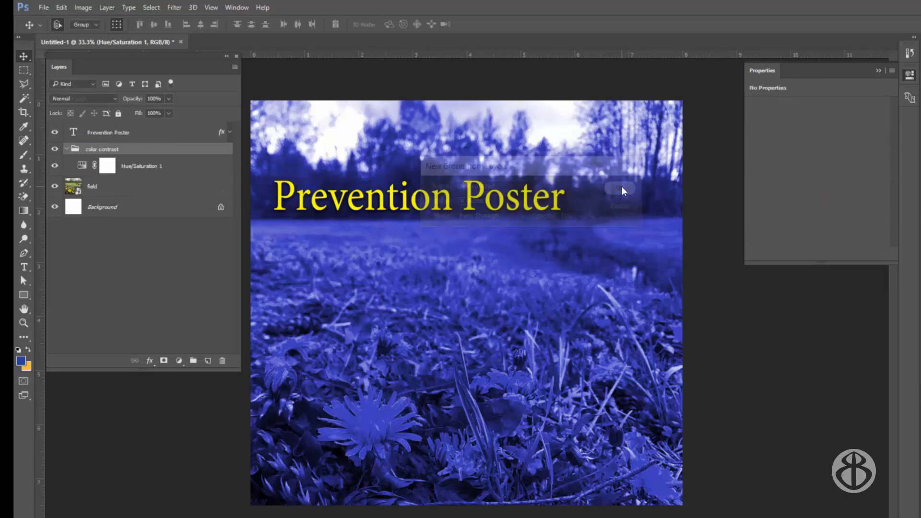
pyautogui.click(55, 167)
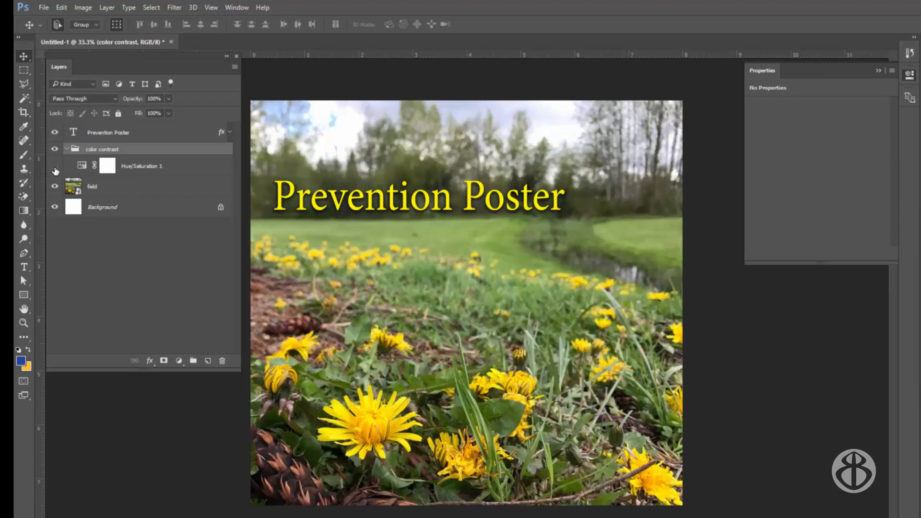